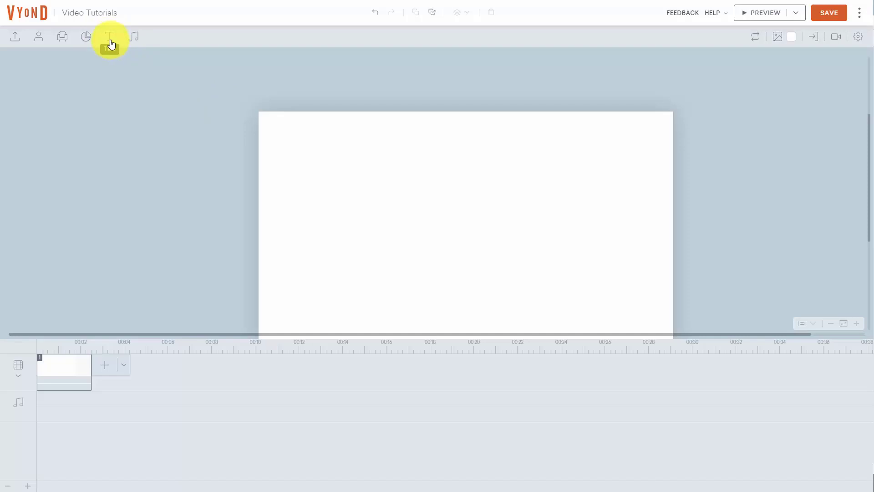
# - Add a paragraph text to the scene reading "Now is the time for all good men to come to the aid of their country."
pyautogui.click(111, 44)
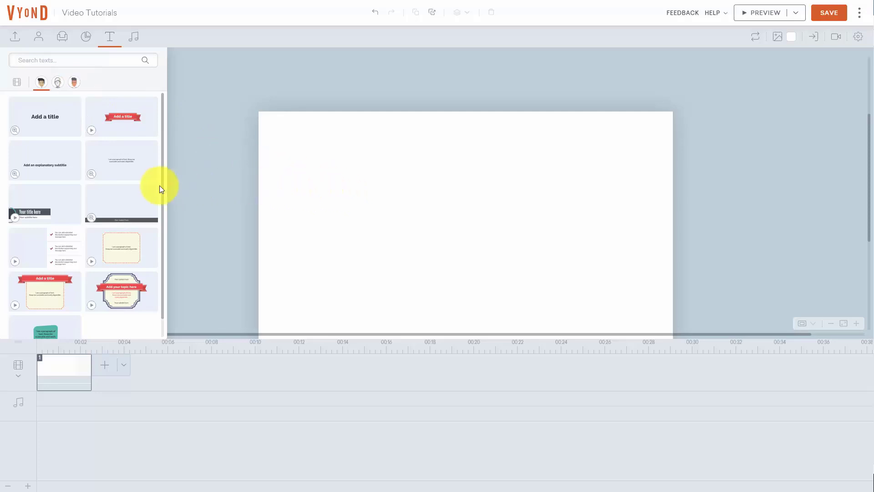
pyautogui.click(90, 173)
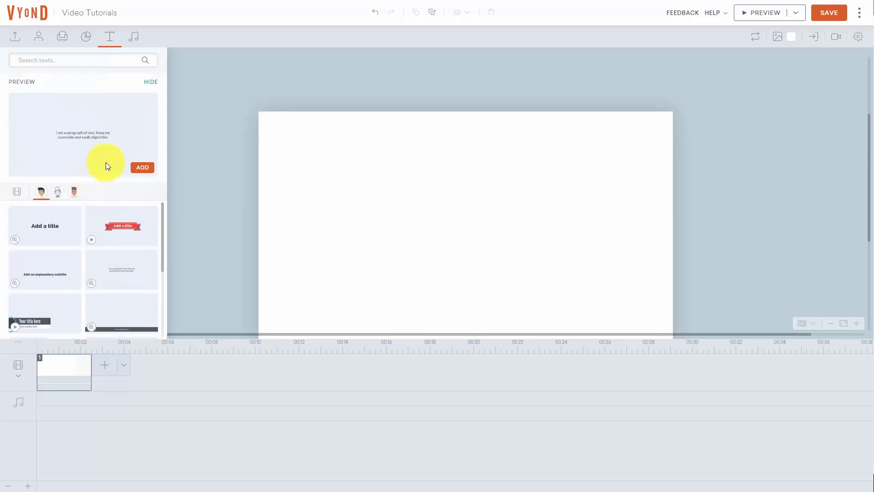
pyautogui.click(142, 168)
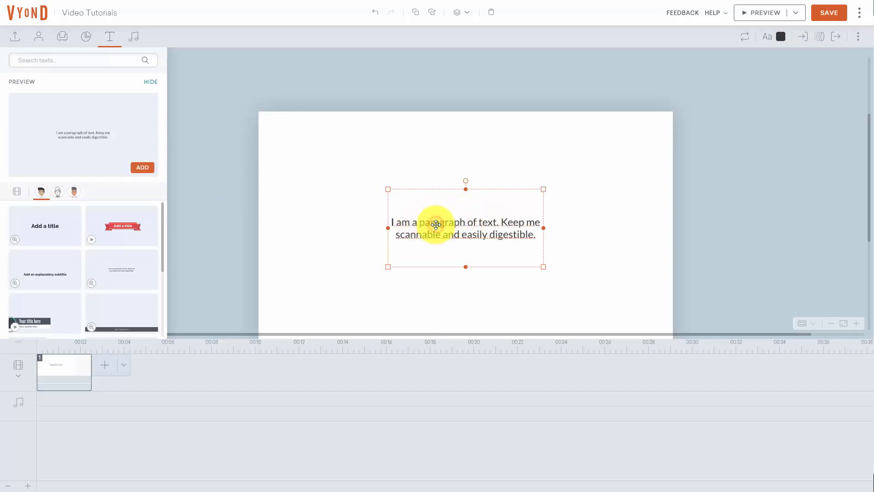
pyautogui.doubleClick(435, 225)
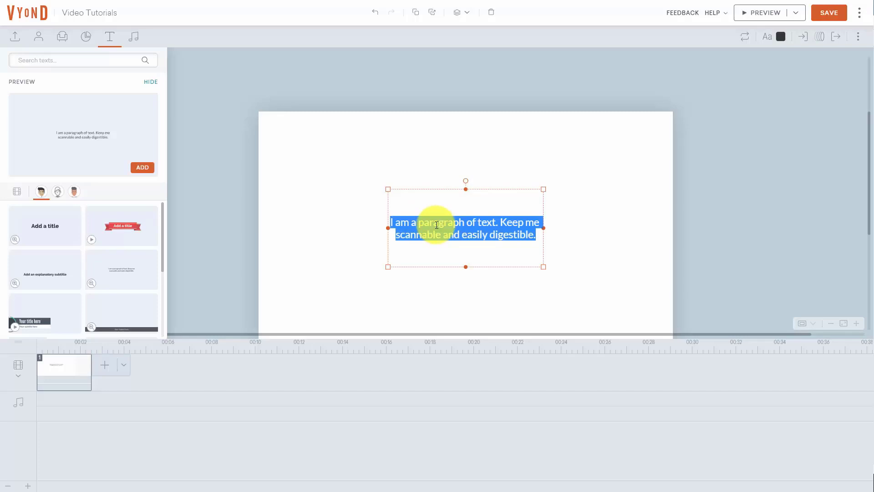
pyautogui.write('Now is the time for all good men to come to the aid of their country.')
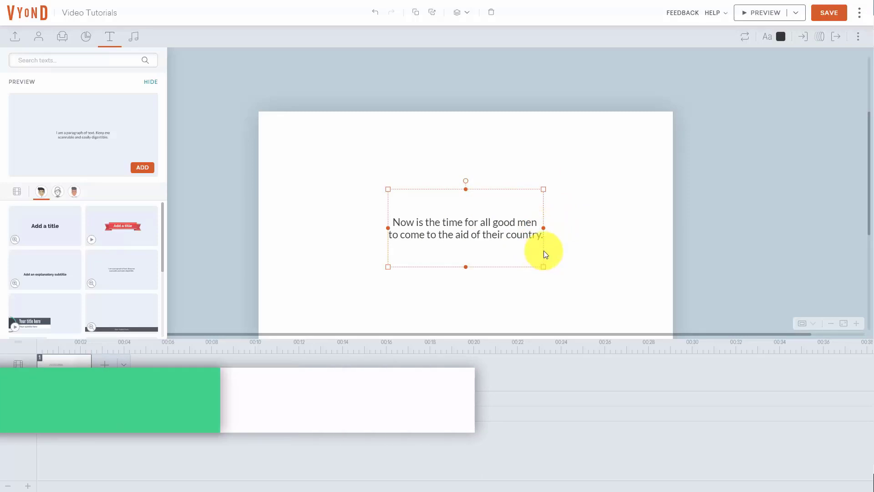
# - Move the paragraph text to the scene's upper-left area and enlarge its box so the sentence wraps onto four lines
pyautogui.moveTo(551, 236); pyautogui.dragTo(303, 141)
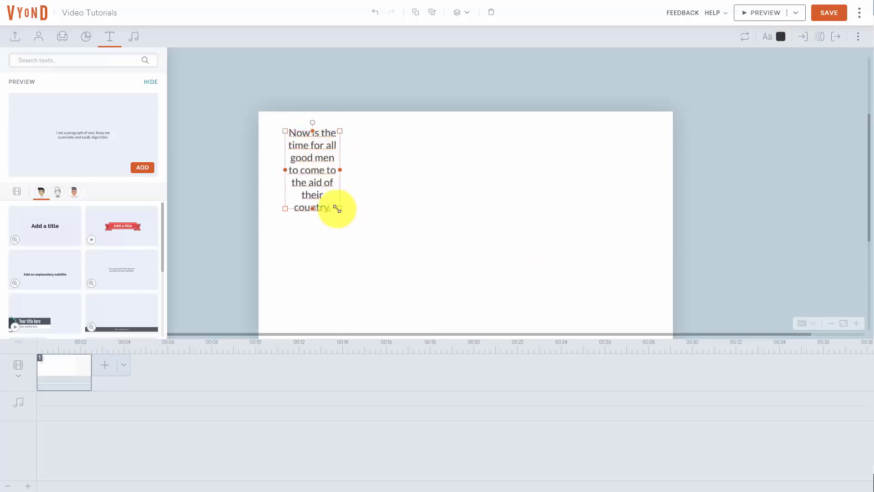
pyautogui.moveTo(341, 209); pyautogui.dragTo(386, 244)
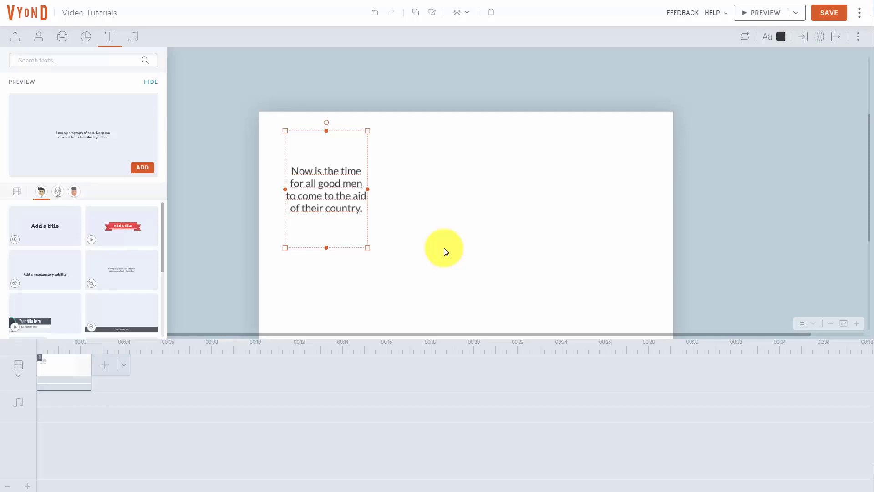
# - Look at the colour options for the selected paragraph text
pyautogui.click(296, 173)
pyautogui.doubleClick(296, 173)
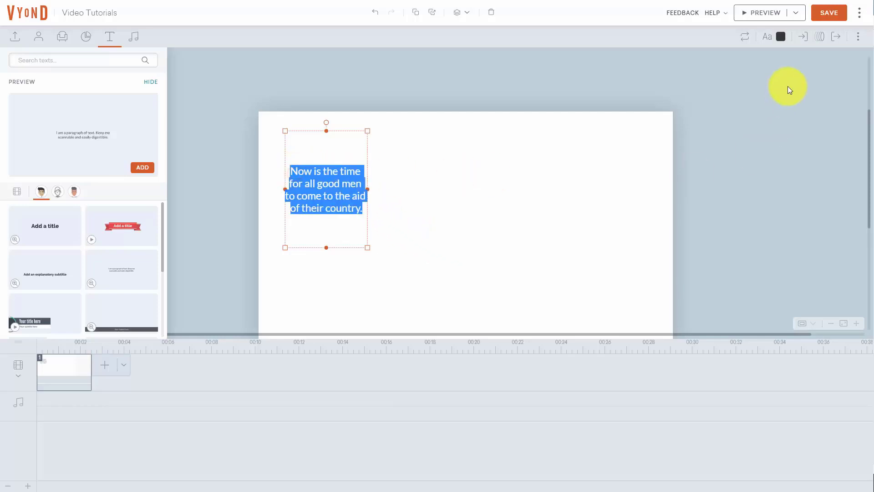
pyautogui.click(781, 37)
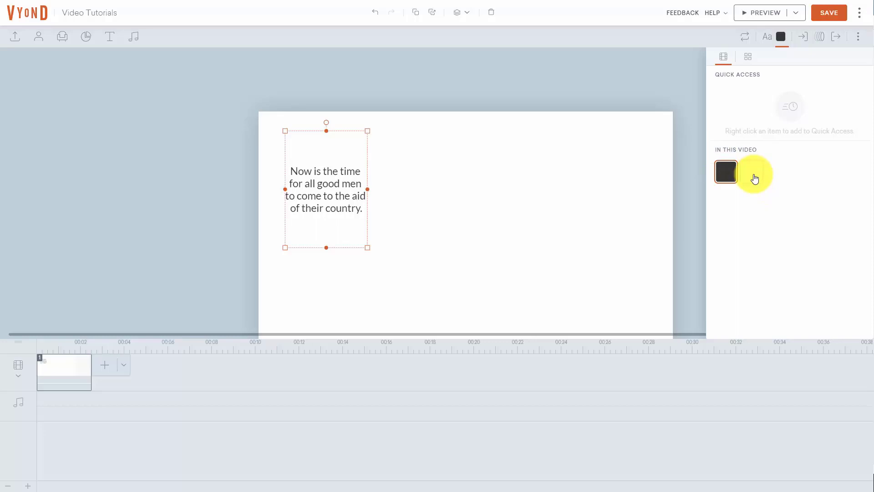
pyautogui.click(492, 163)
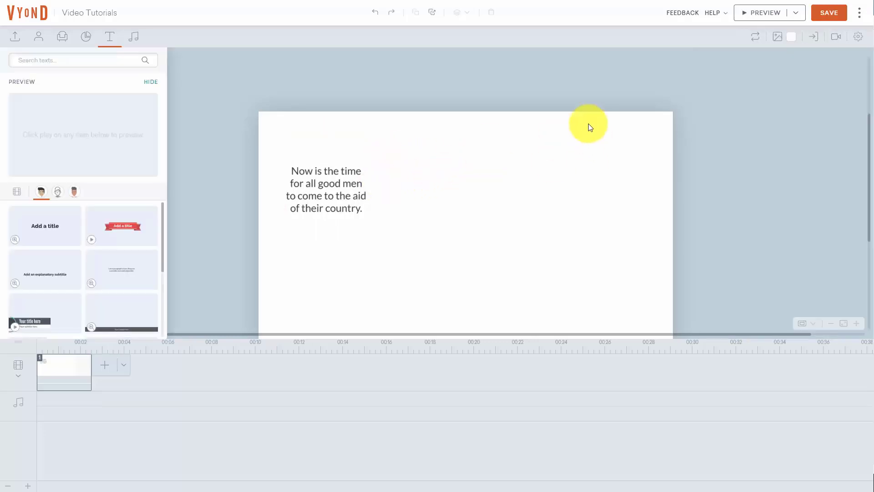
# - Add the red ribbon title banner, change its text to "Videos" and place it below and to the right of the paragraph
pyautogui.click(130, 228)
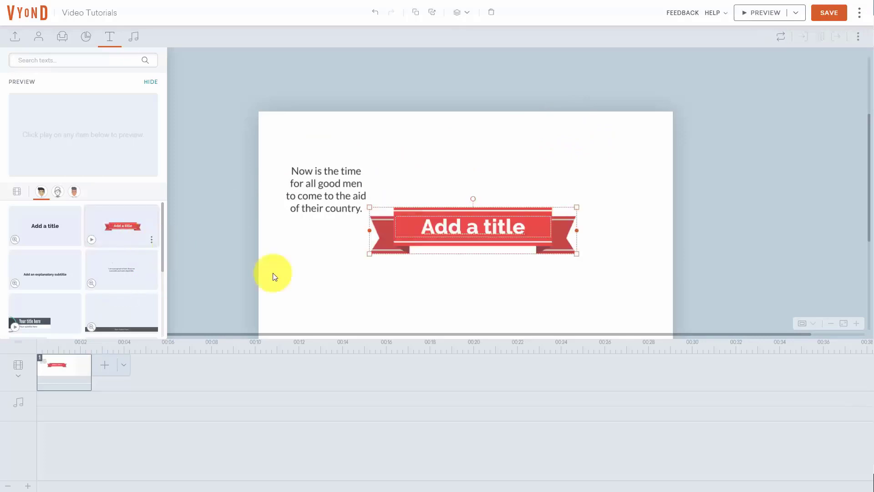
pyautogui.moveTo(447, 226); pyautogui.dragTo(476, 181)
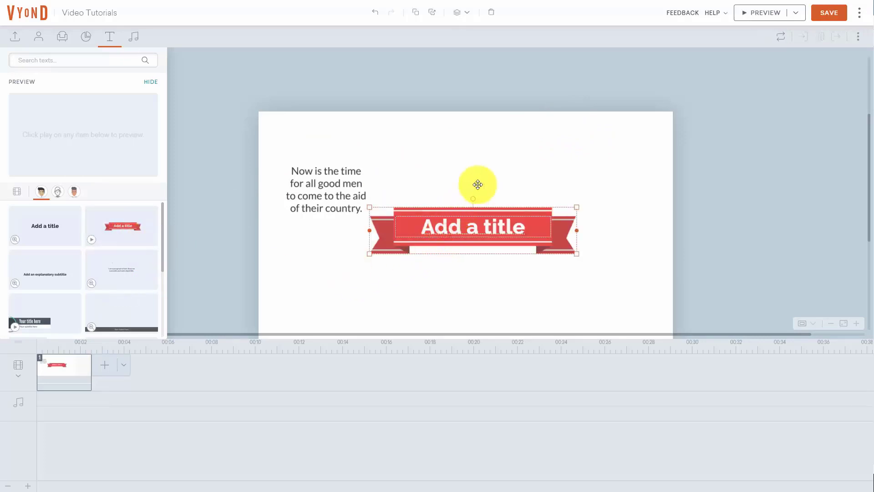
pyautogui.moveTo(484, 148)
pyautogui.mouseDown()
pyautogui.moveTo(474, 152)
pyautogui.moveTo(489, 145)
pyautogui.mouseUp()
pyautogui.doubleClick(490, 146)
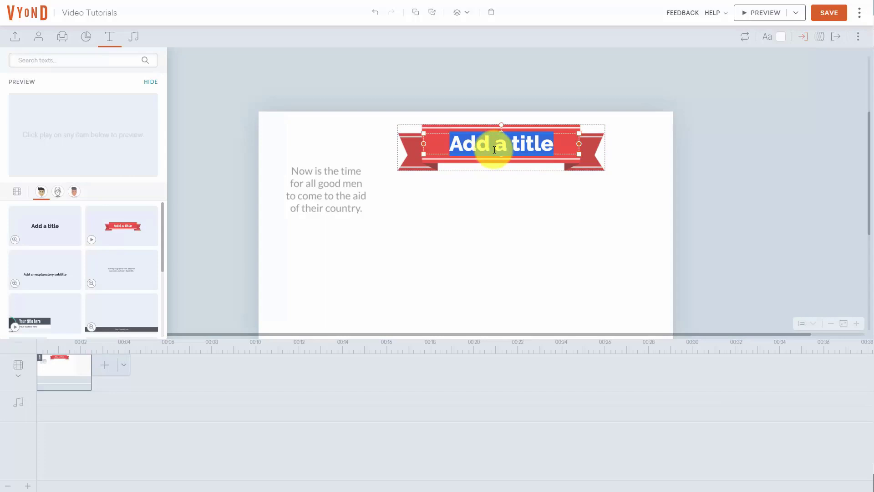
pyautogui.write('Videos')
pyautogui.click(529, 259)
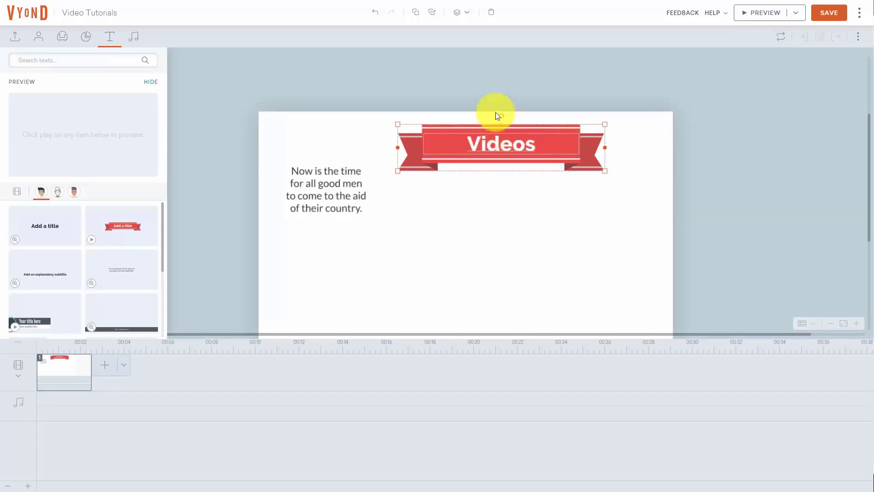
pyautogui.click(474, 134)
pyautogui.moveTo(473, 137); pyautogui.dragTo(504, 241)
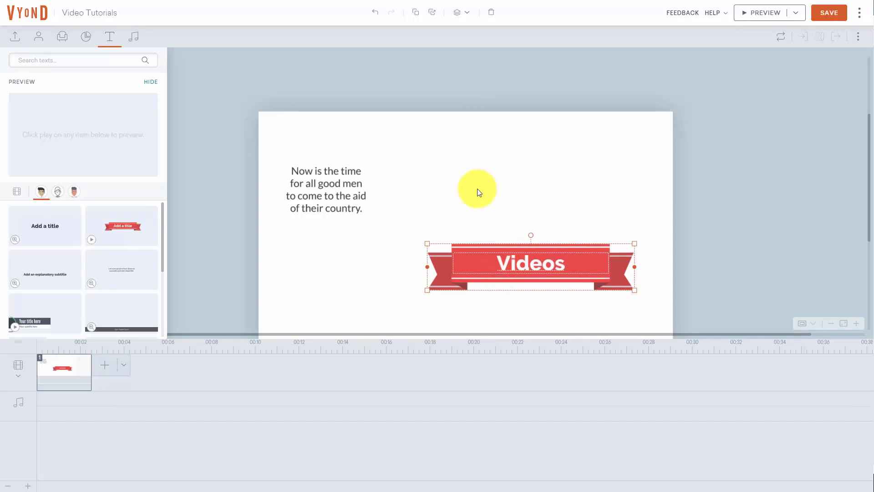
# - Save the video and preview the scene with the paragraph and the Videos banner
pyautogui.click(835, 20)
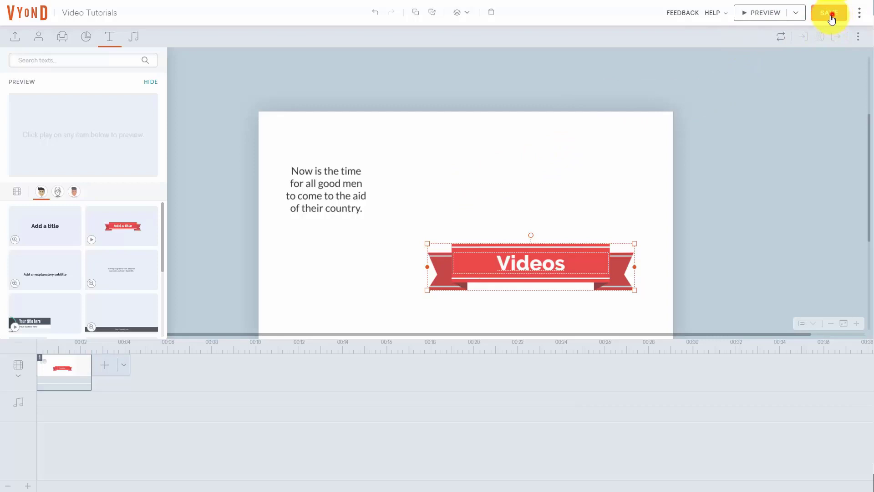
pyautogui.click(742, 17)
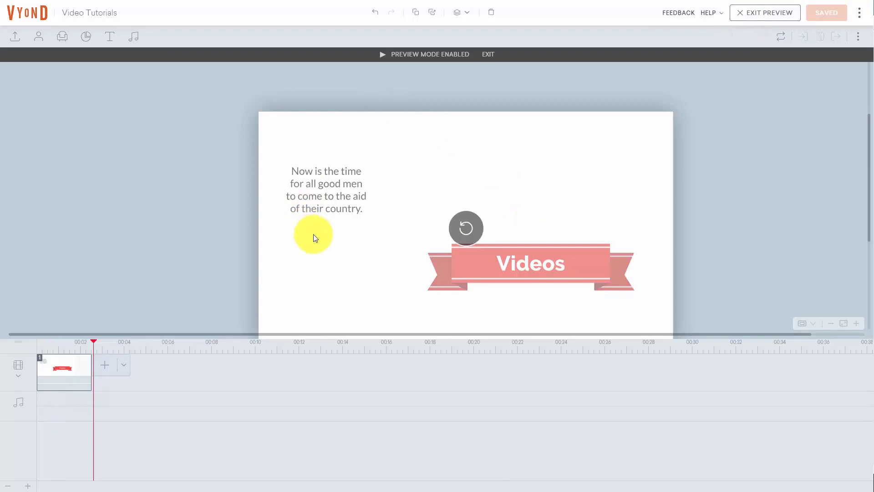
pyautogui.click(353, 242)
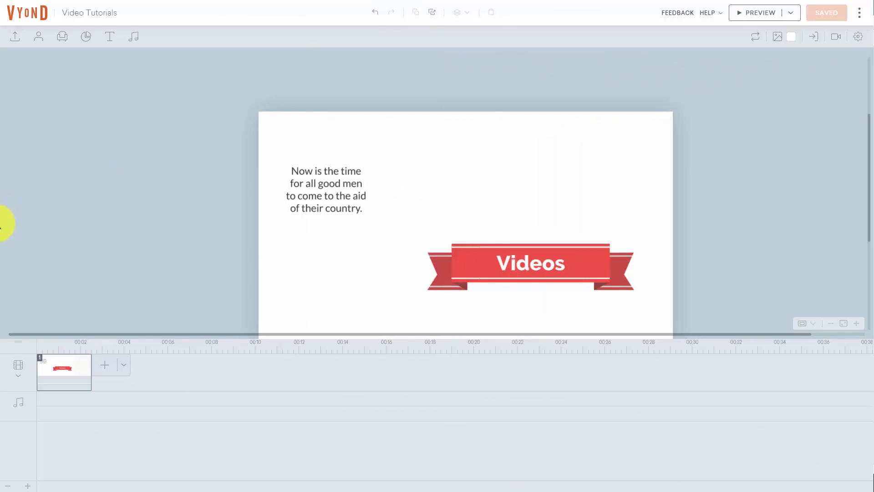
# - Give the paragraph text the Split - Vertical enter effect
pyautogui.click(321, 185)
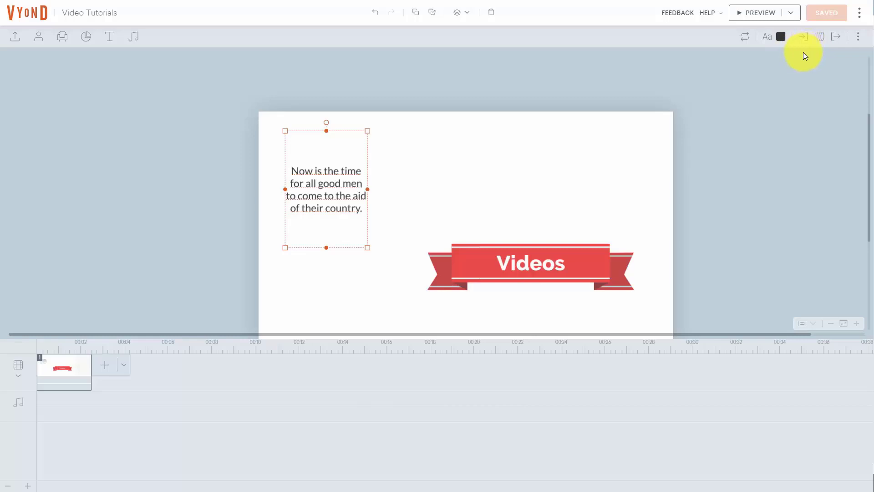
pyautogui.click(802, 36)
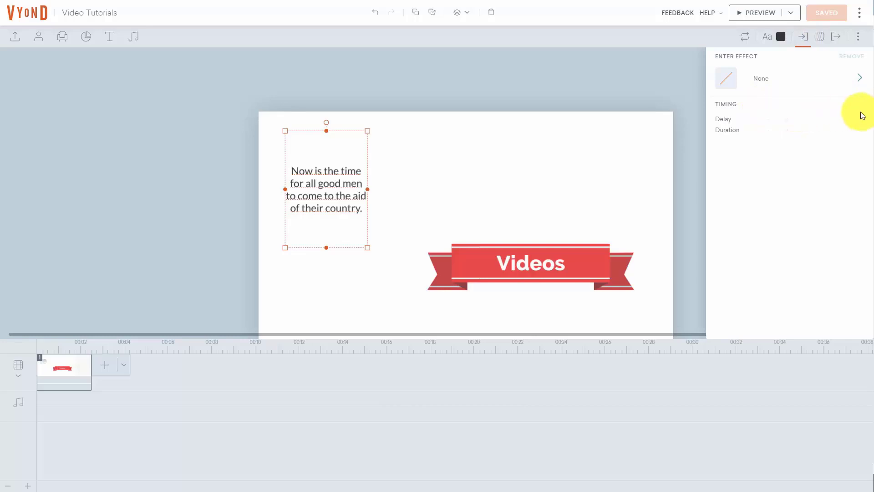
pyautogui.click(859, 80)
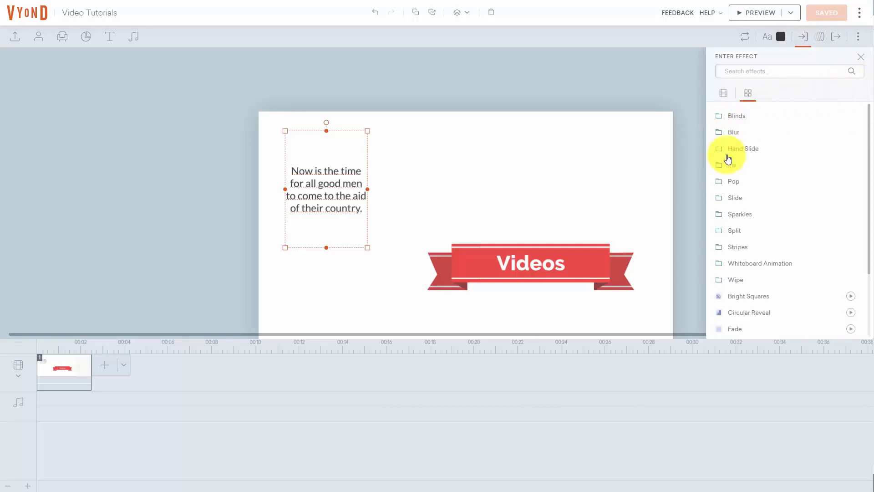
pyautogui.scroll(-3, 771, 181)
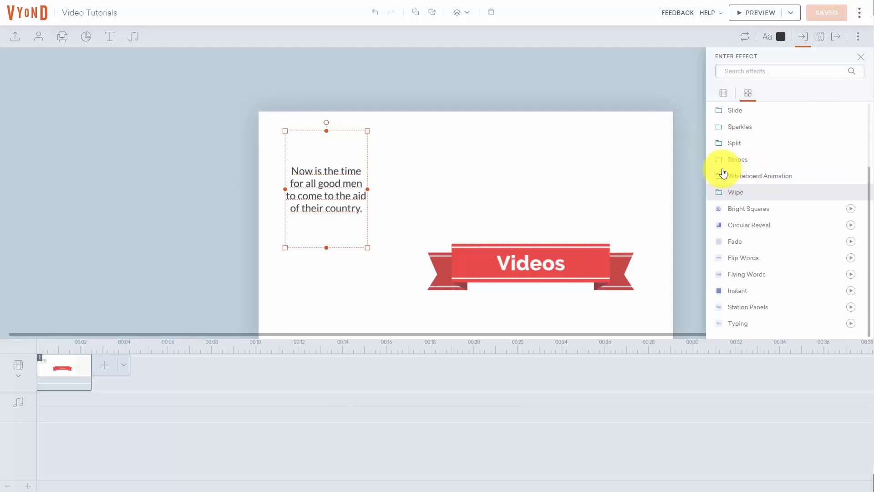
pyautogui.click(735, 145)
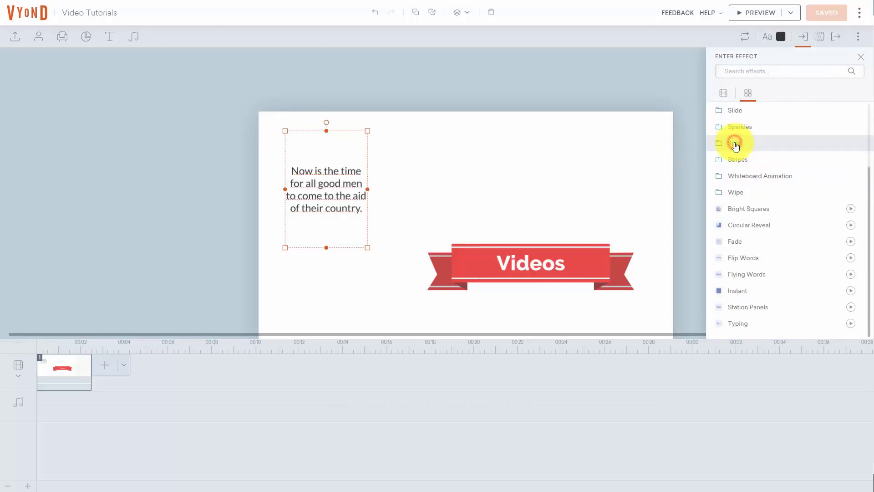
pyautogui.click(766, 135)
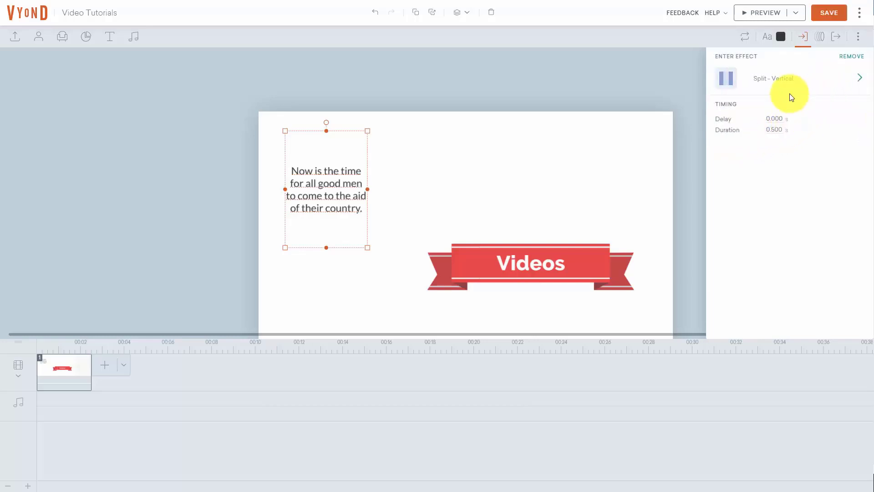
# - Save the video and preview the paragraph's enter effect
pyautogui.click(825, 15)
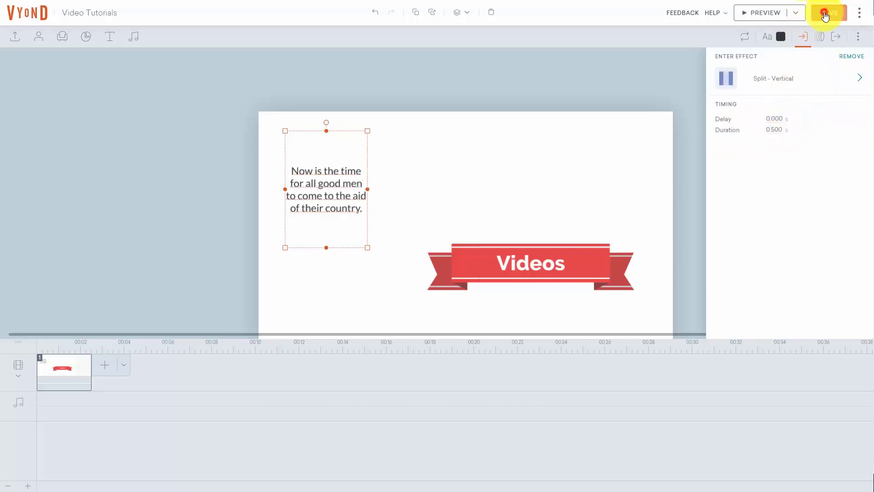
pyautogui.click(752, 20)
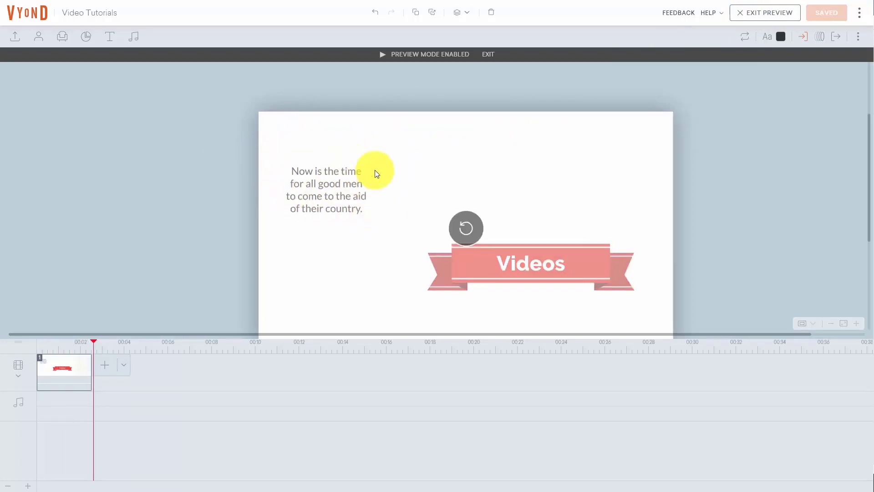
pyautogui.click(488, 56)
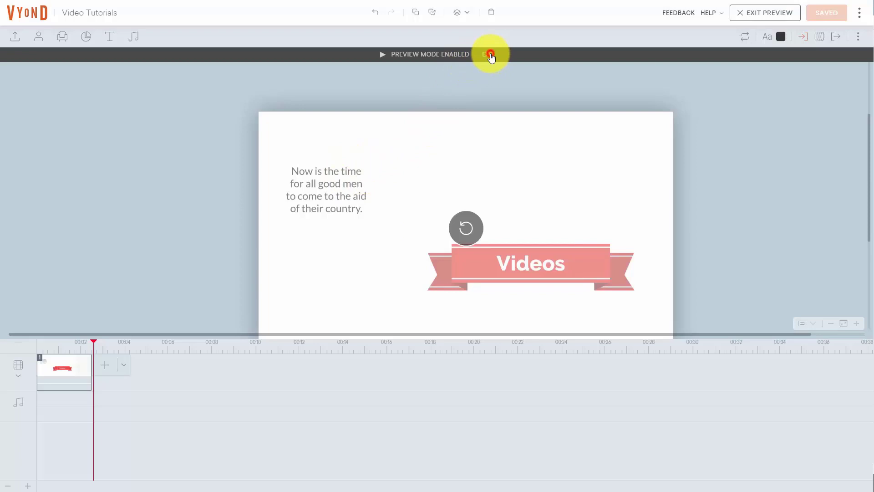
# - Add a motion path to the paragraph text, ending in the scene's upper-right corner with the text shrunk to about half size
pyautogui.doubleClick(301, 160)
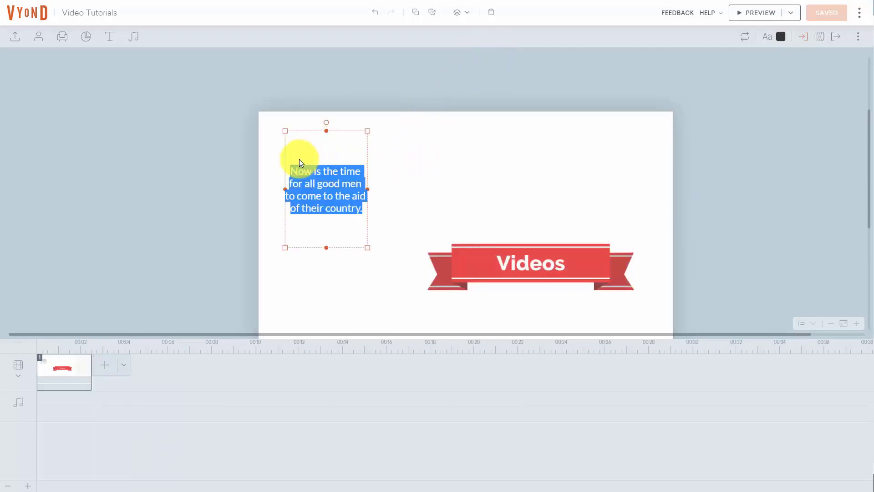
pyautogui.click(820, 40)
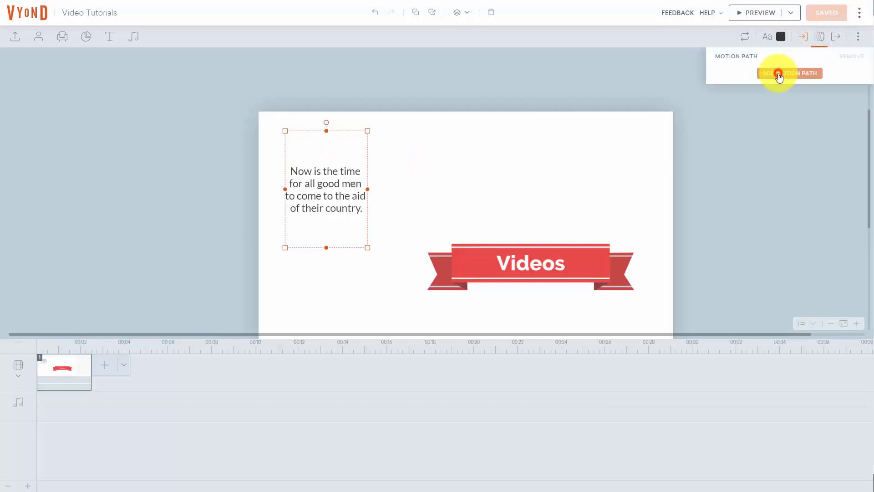
pyautogui.click(778, 74)
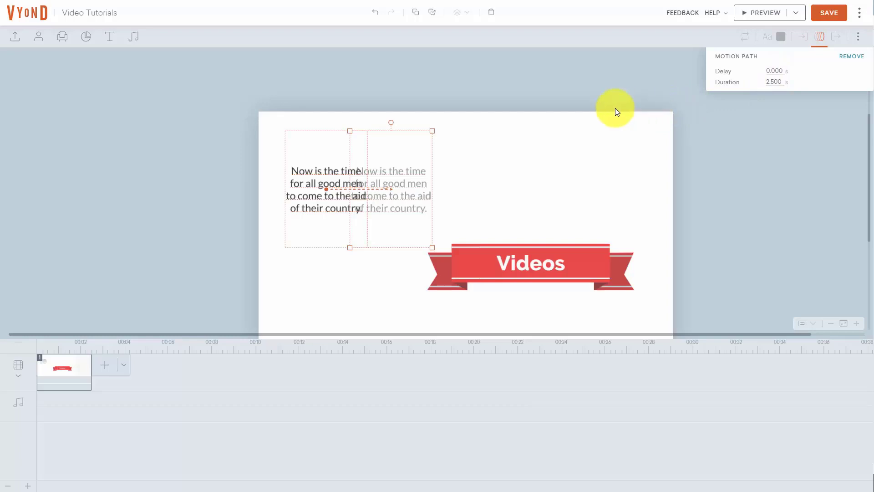
pyautogui.click(390, 150)
pyautogui.moveTo(487, 124); pyautogui.dragTo(568, 134)
pyautogui.moveTo(574, 133); pyautogui.dragTo(601, 134)
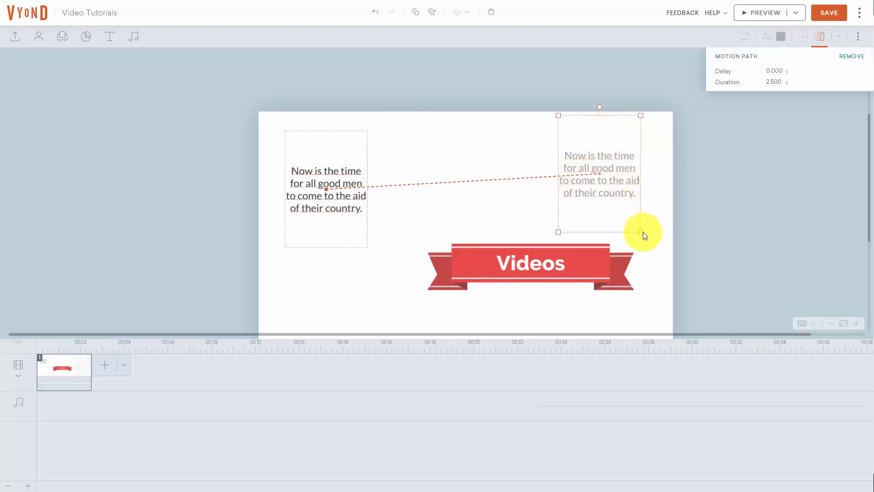
pyautogui.moveTo(640, 232); pyautogui.dragTo(638, 154)
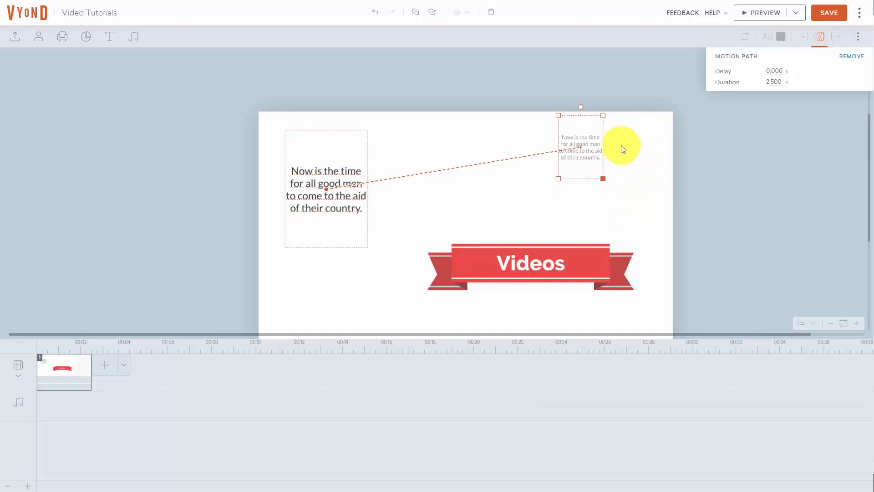
pyautogui.moveTo(592, 135); pyautogui.dragTo(631, 139)
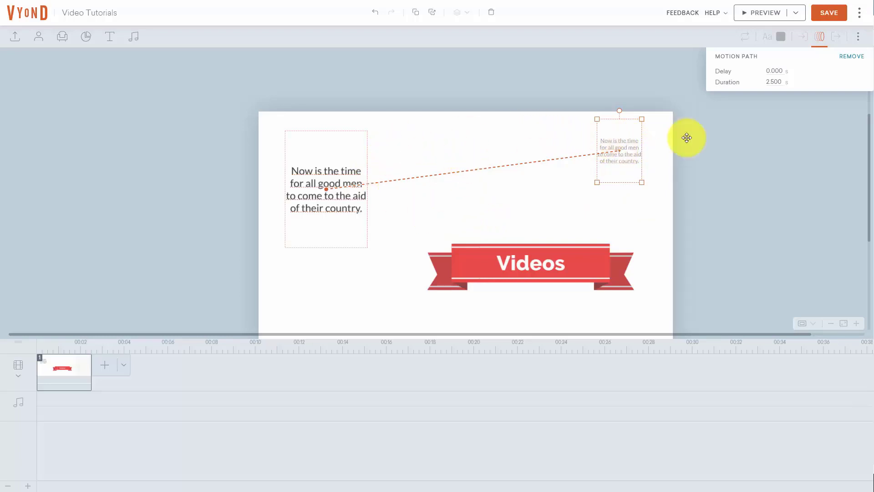
# - Save the video and preview the paragraph moving along its motion path
pyautogui.click(834, 17)
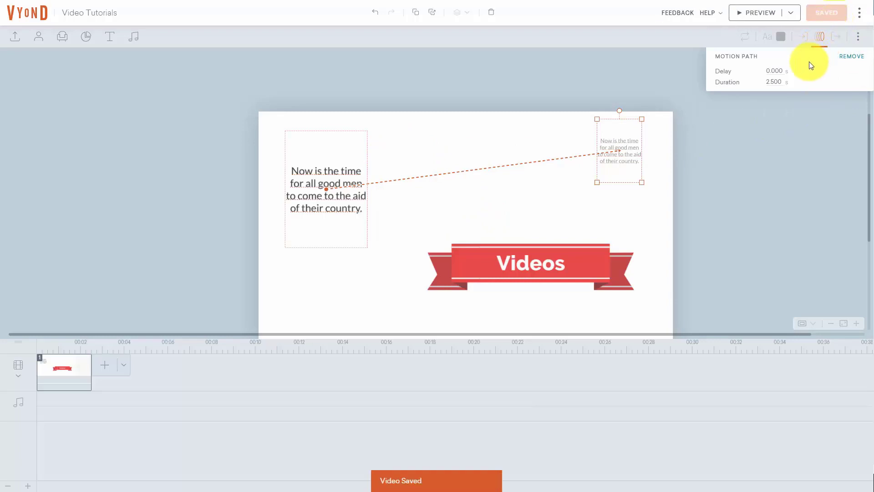
pyautogui.click(745, 14)
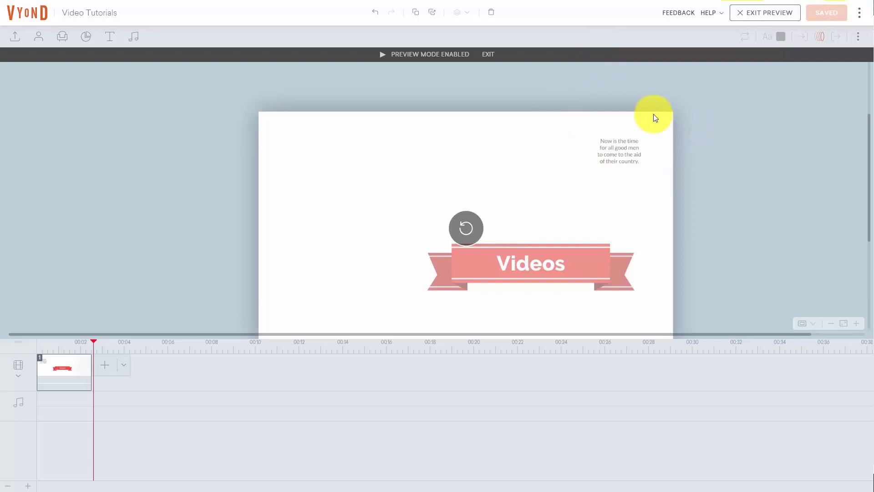
# - Exit the preview and give the paragraph text the Wipe - Right exit effect
pyautogui.click(486, 55)
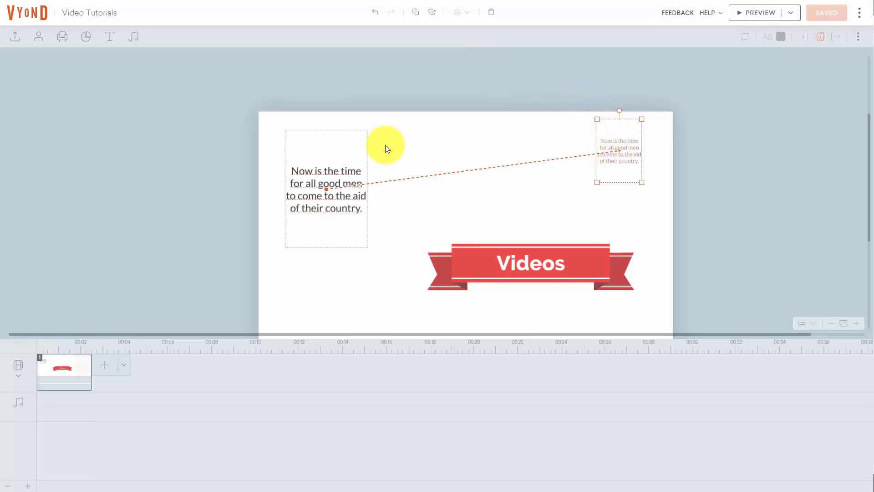
pyautogui.click(337, 147)
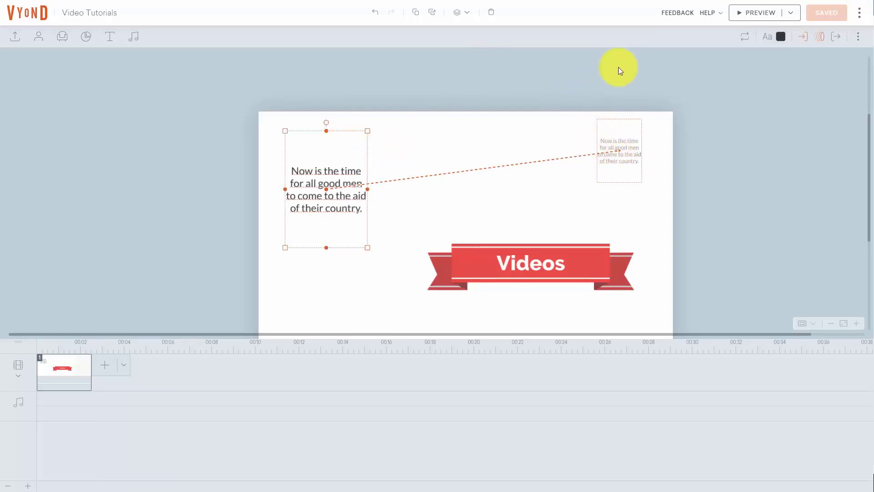
pyautogui.click(837, 40)
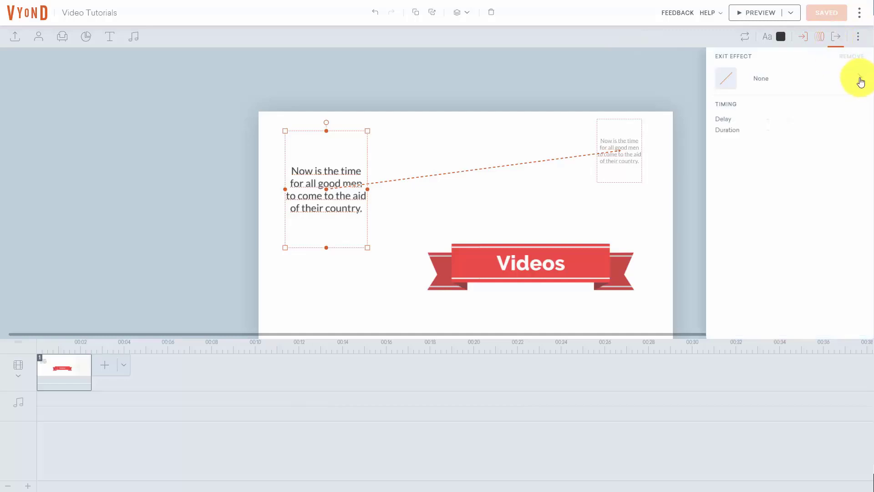
pyautogui.click(857, 81)
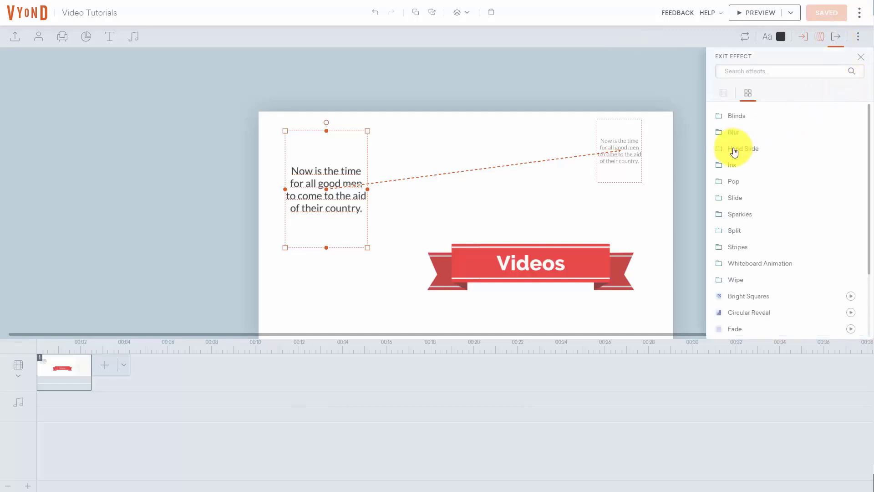
pyautogui.scroll(-1, 743, 176)
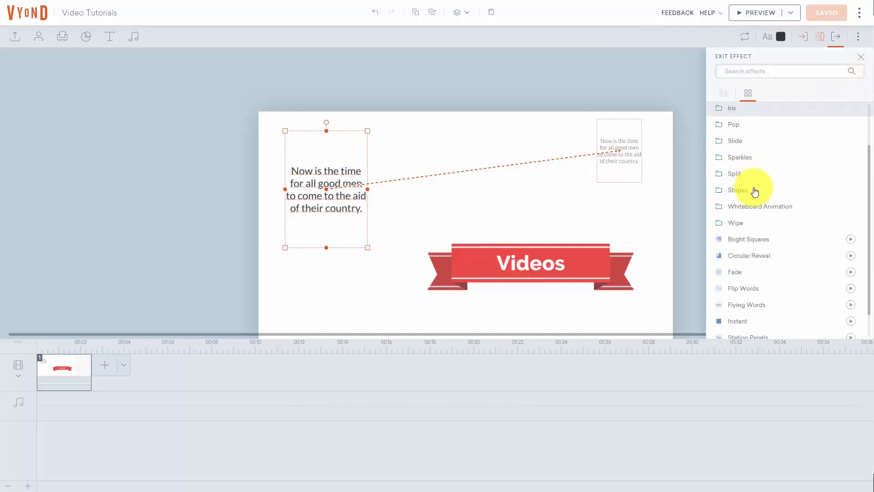
pyautogui.click(741, 223)
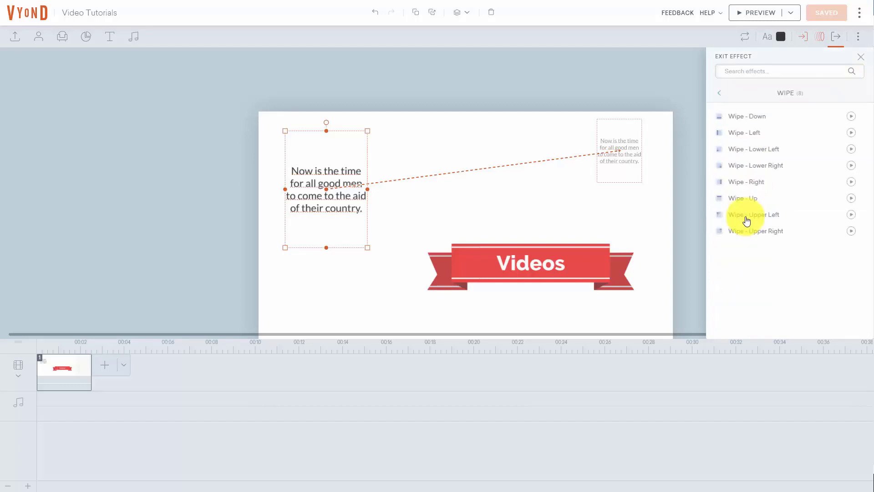
pyautogui.click(754, 181)
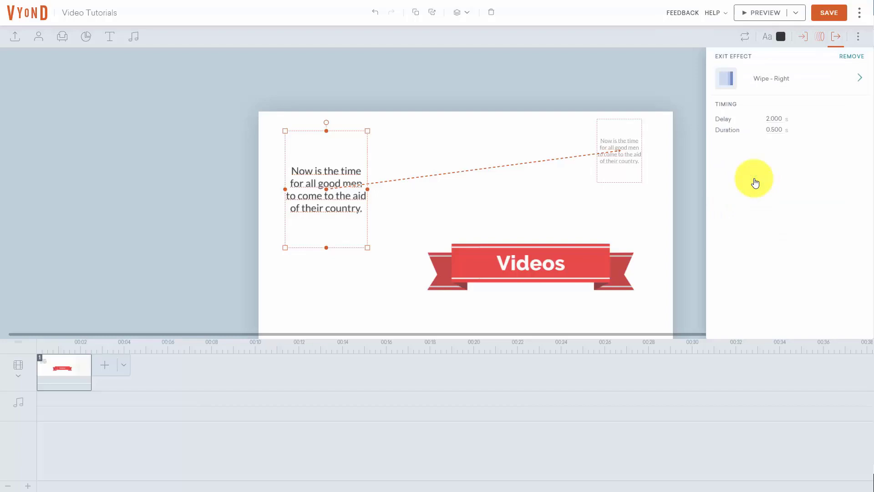
# - Save the video and preview the paragraph's exit effect
pyautogui.click(832, 18)
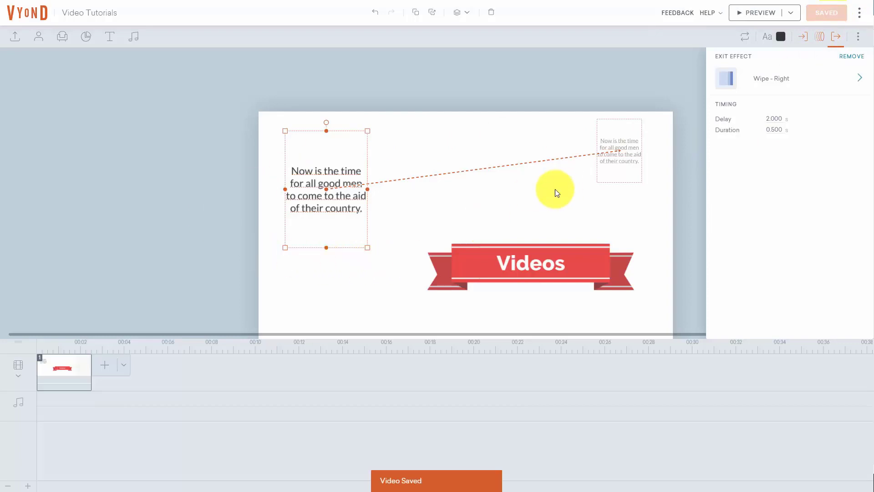
pyautogui.click(735, 13)
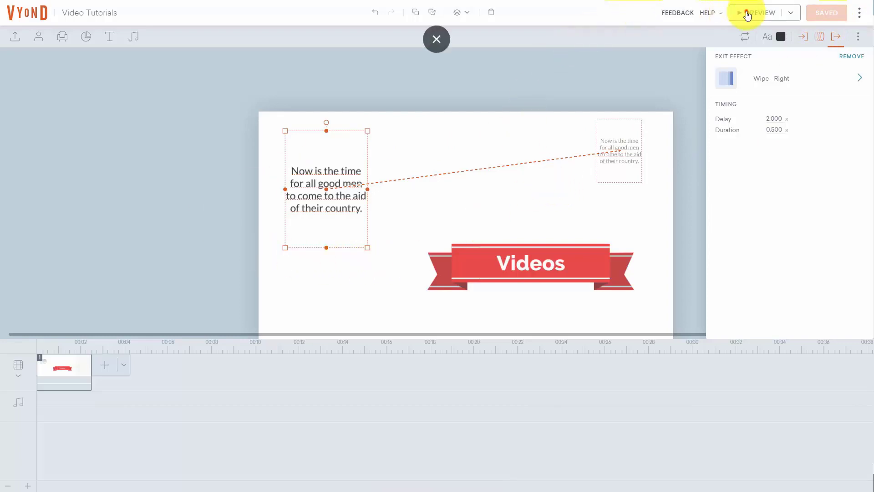
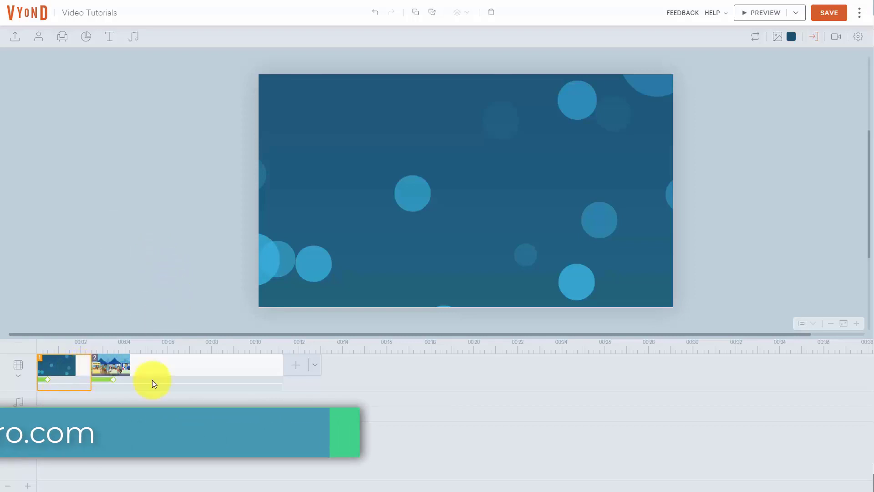
# - Shorten the second scene on the timeline to about 2 seconds, ending at about 4.5 seconds
pyautogui.keyDown('shift'); pyautogui.click(231, 381); pyautogui.keyUp('shift')
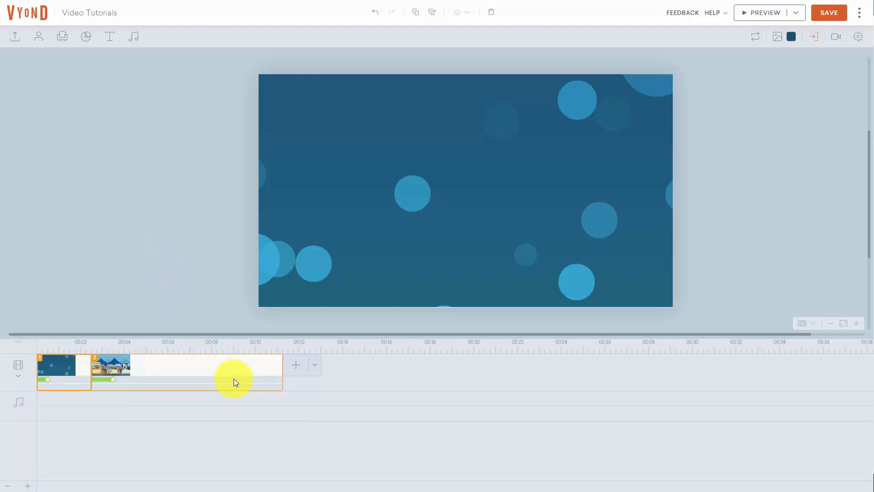
pyautogui.click(668, 124)
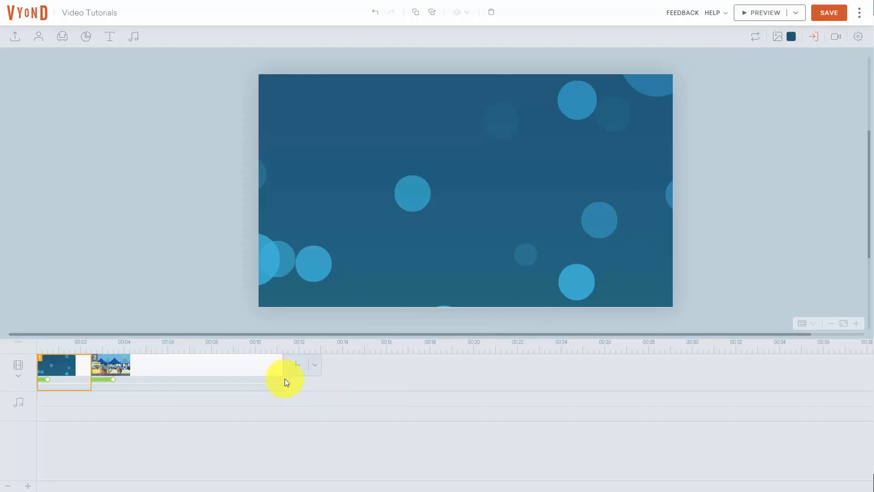
pyautogui.moveTo(283, 377); pyautogui.dragTo(125, 381)
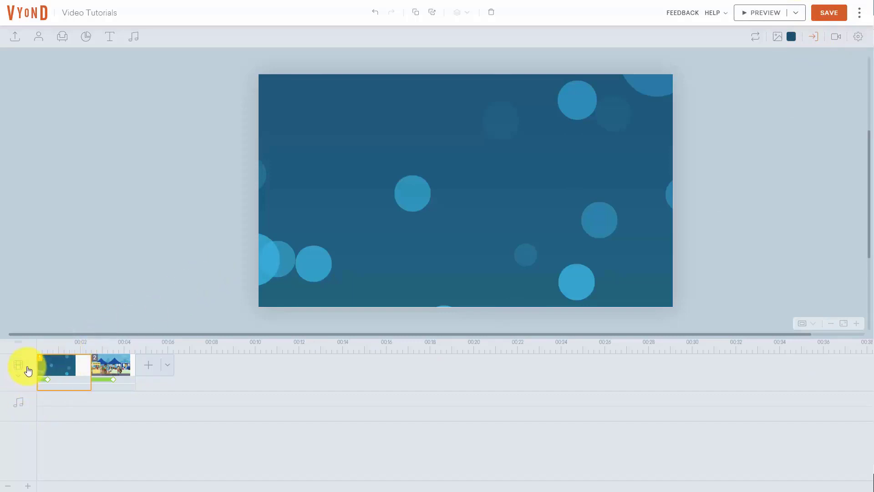
# - Remove the first scene's Blinds - Horizontal transition and apply the Zoom - Left transition instead
pyautogui.click(815, 44)
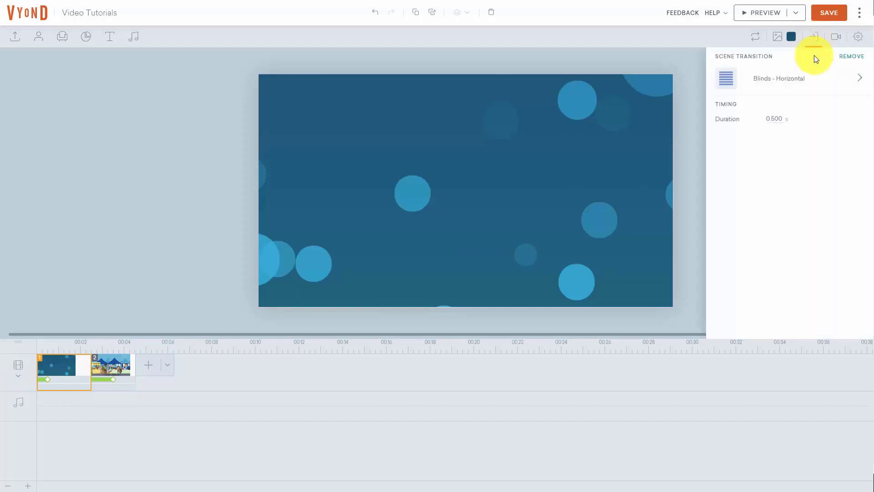
pyautogui.click(850, 57)
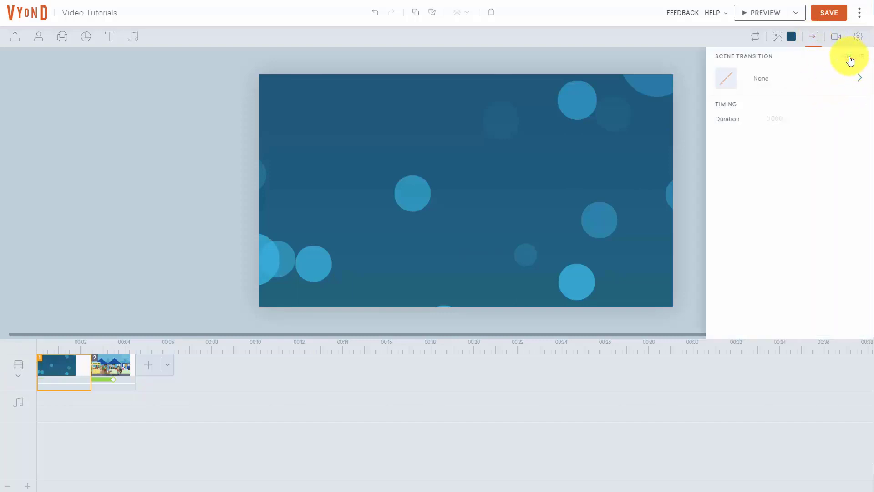
pyautogui.click(855, 78)
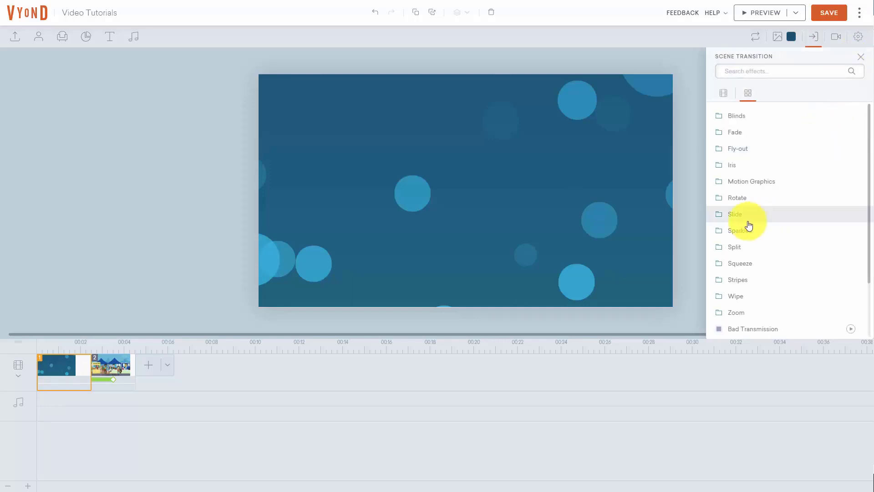
pyautogui.scroll(-1, 748, 225)
pyautogui.click(740, 255)
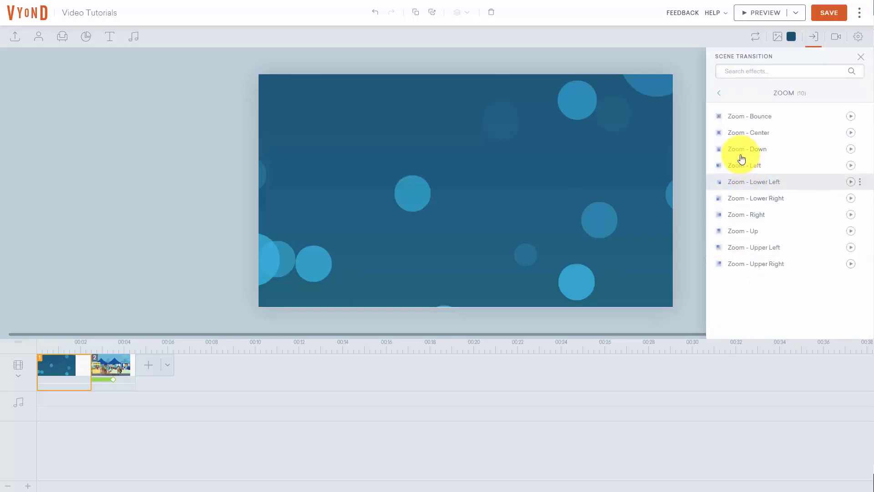
pyautogui.click(742, 164)
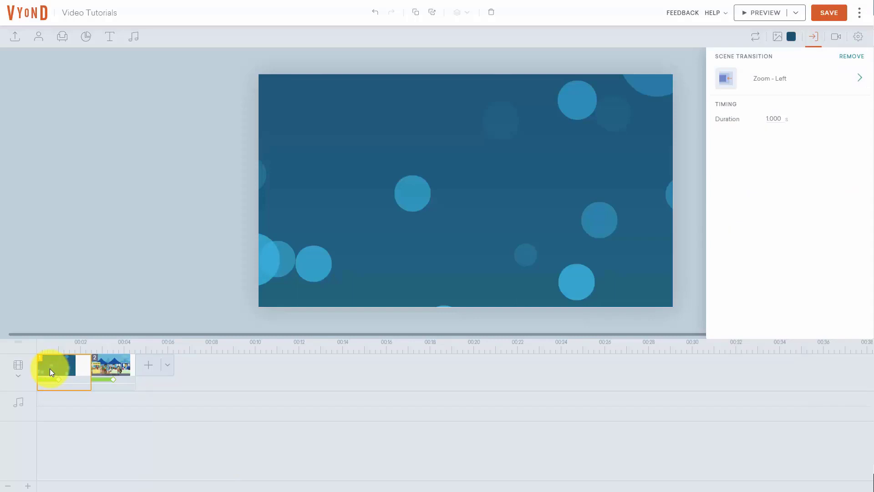
# - Change the scene transition of the second scene, the lemonade stand, to Zoom - Lower Left
pyautogui.click(123, 363)
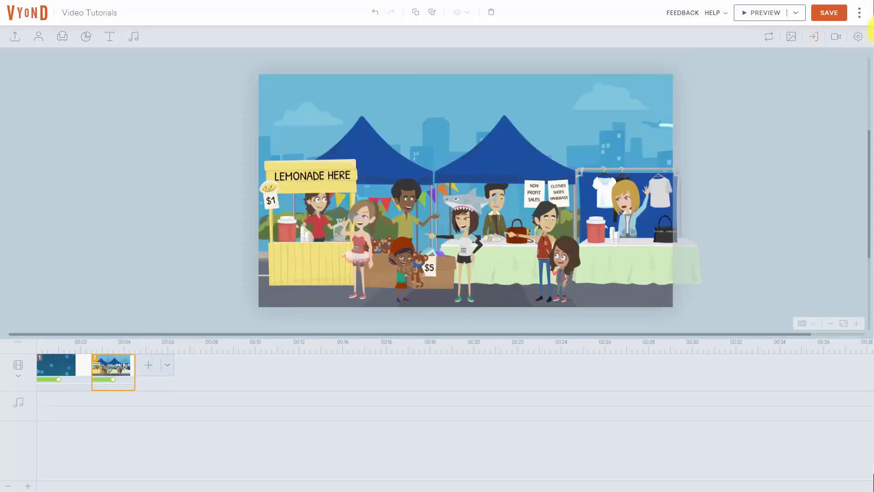
pyautogui.click(814, 37)
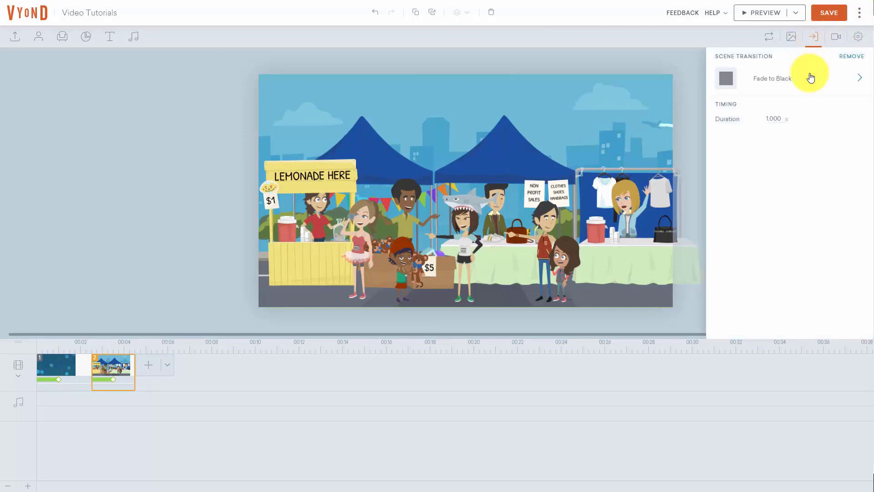
pyautogui.click(793, 84)
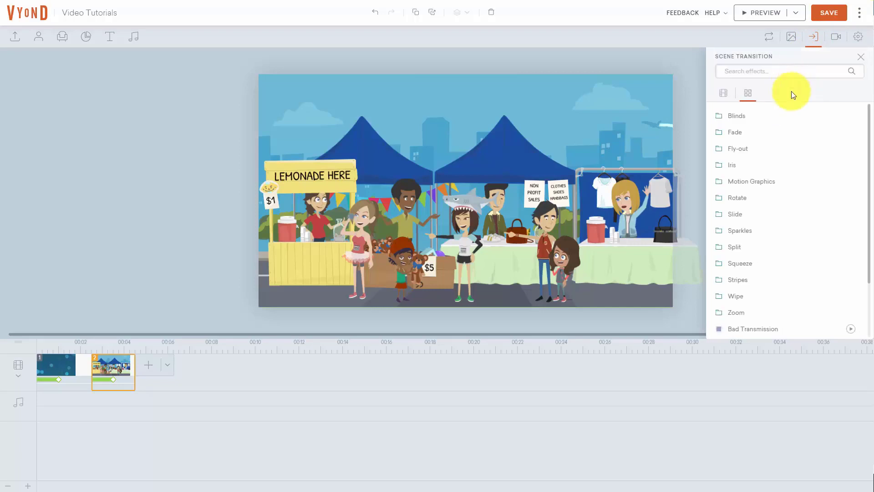
pyautogui.click(731, 314)
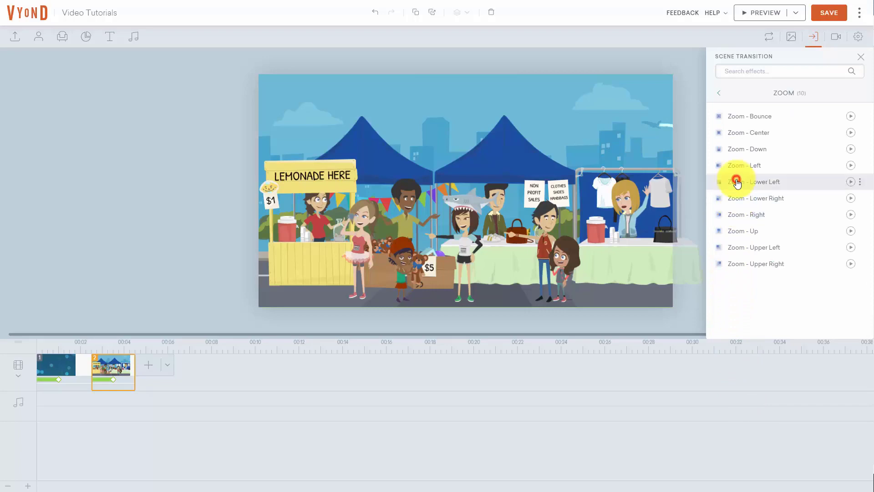
pyautogui.click(737, 183)
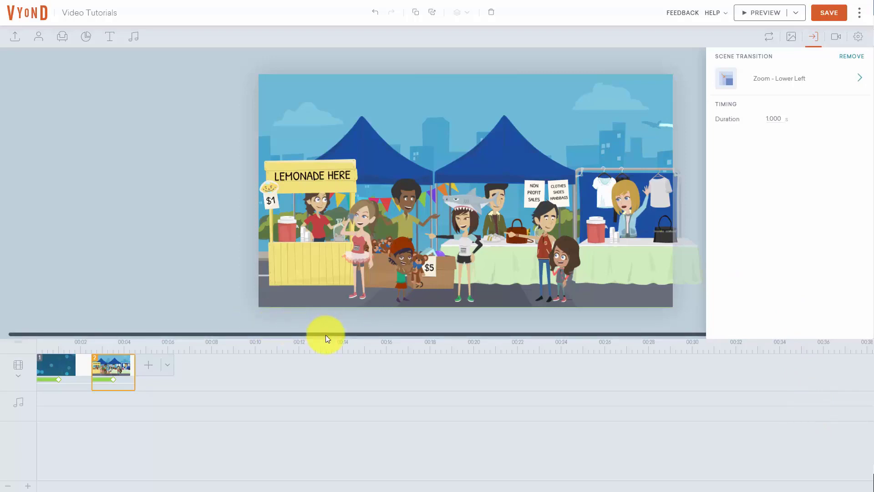
# - Preview the video to check both scene transitions and exit the preview
pyautogui.click(752, 15)
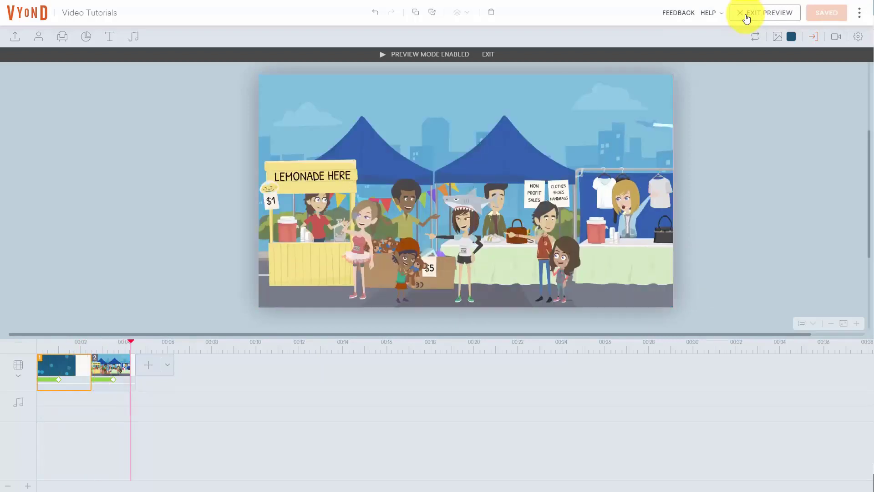
pyautogui.click(746, 18)
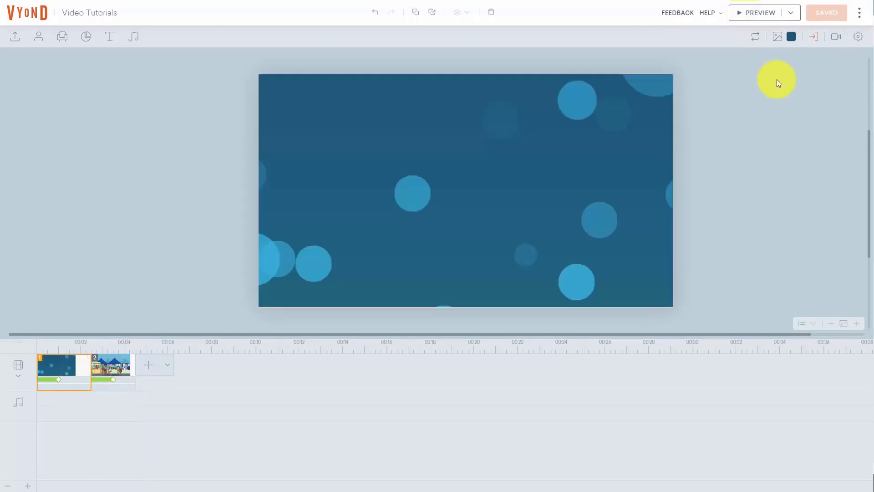